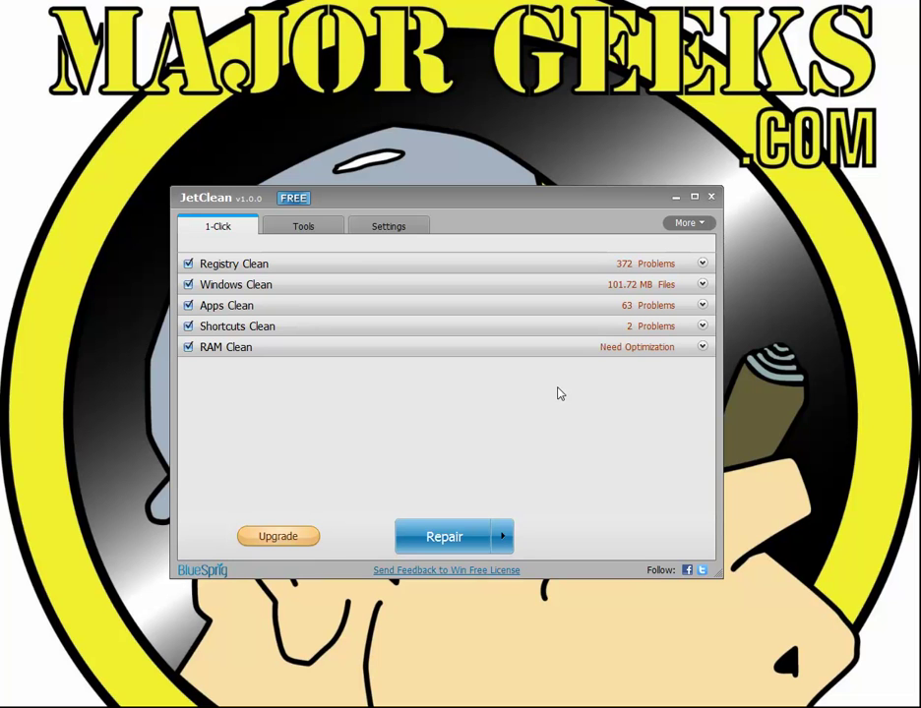
Step: Review the detailed scan results and category lists of Registry Clean and Windows Clean
{"action": "left_click", "coordinate": [279, 266]}
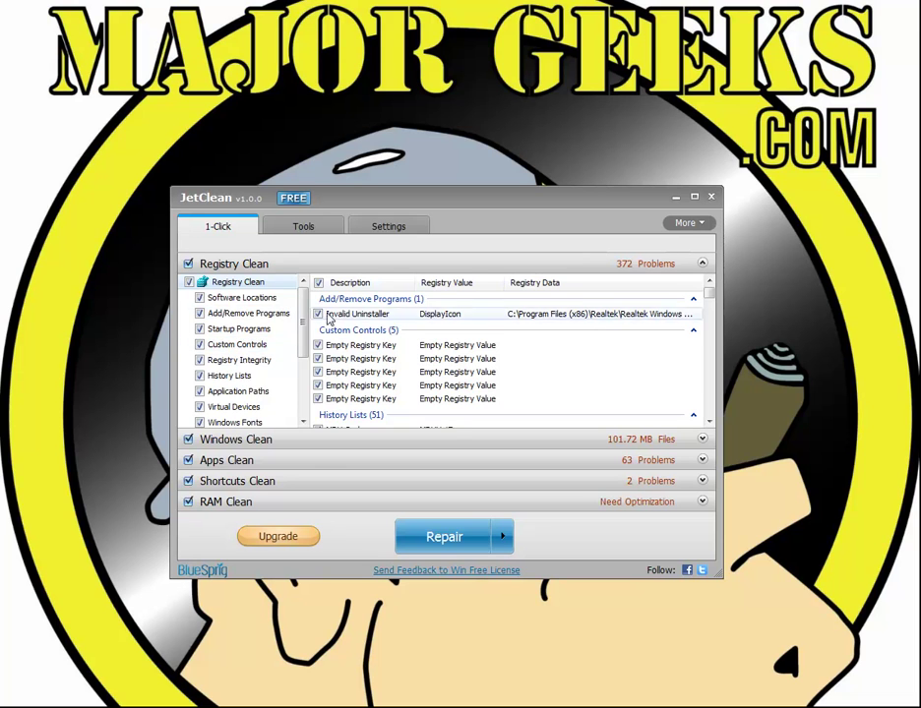
{"action": "mouse_move", "coordinate": [303, 313]}
{"action": "left_mouse_down"}
{"action": "mouse_move", "coordinate": [303, 382]}
{"action": "mouse_move", "coordinate": [304, 304]}
{"action": "left_mouse_up"}
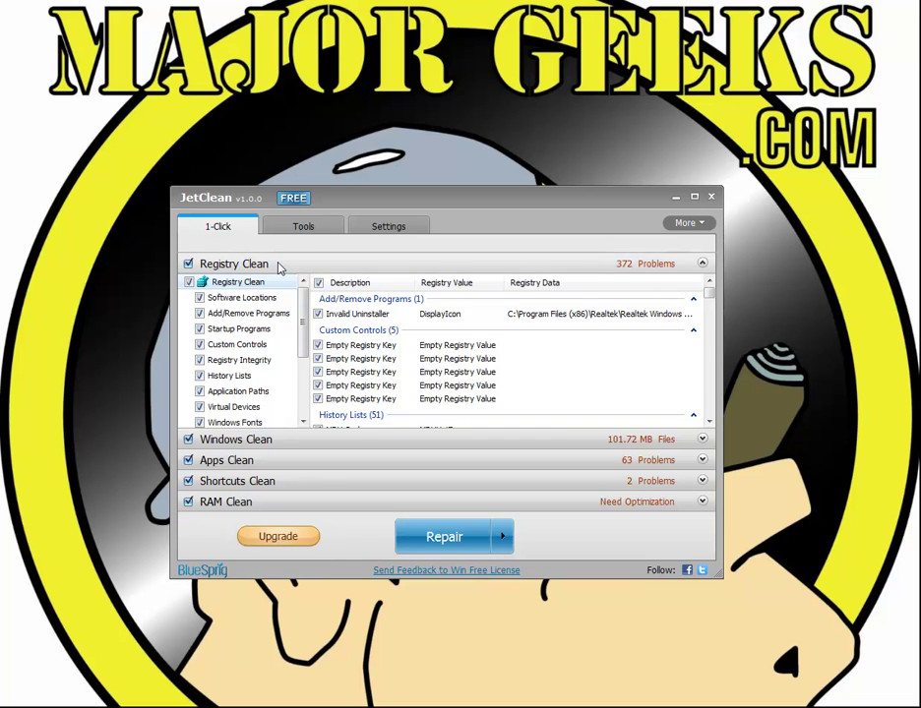
{"action": "left_click", "coordinate": [277, 265]}
{"action": "left_click", "coordinate": [281, 285]}
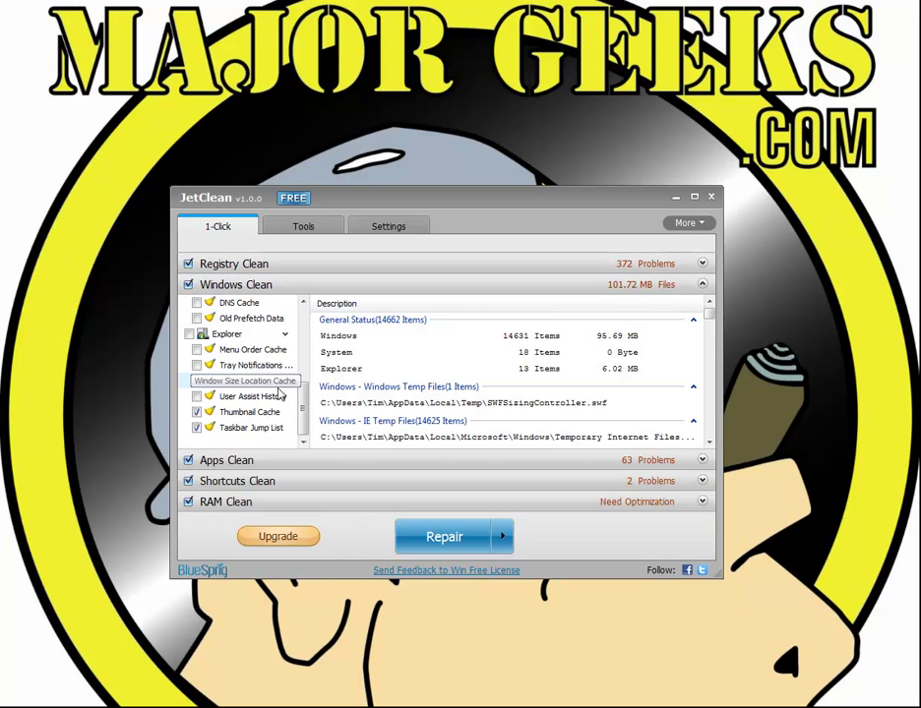
{"action": "left_click_drag", "start_coordinate": [304, 417], "coordinate": [310, 340]}
{"action": "scroll", "coordinate": [304, 332], "scroll_direction": "down", "scroll_amount": 3}
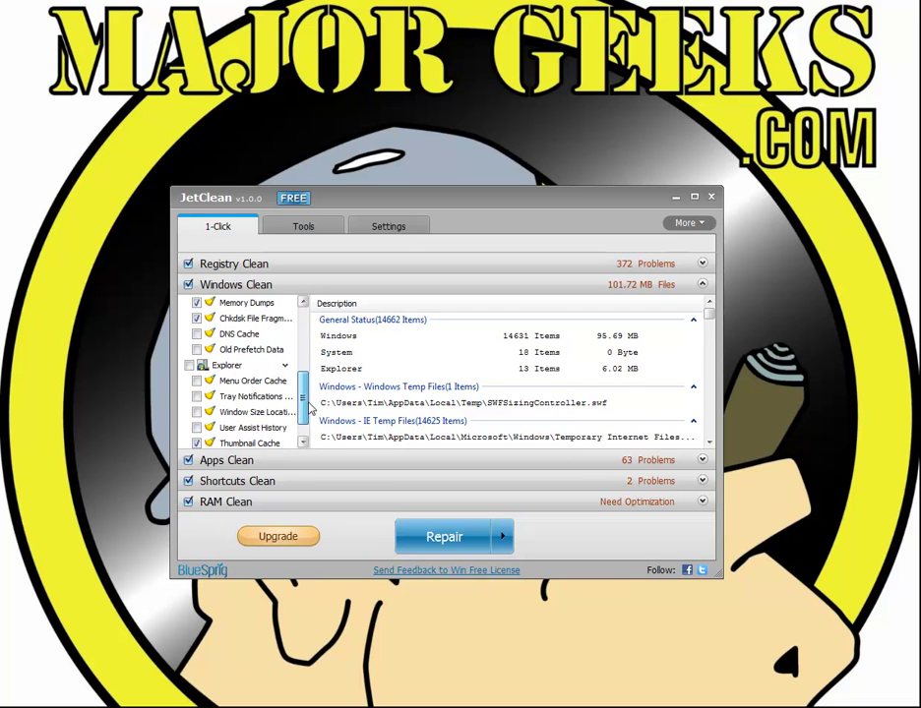
Step: Examine the Apps Clean scan results and its list of supported applications, including the Multimedia and Utilities groups, and collapse the section
{"action": "left_click", "coordinate": [298, 462]}
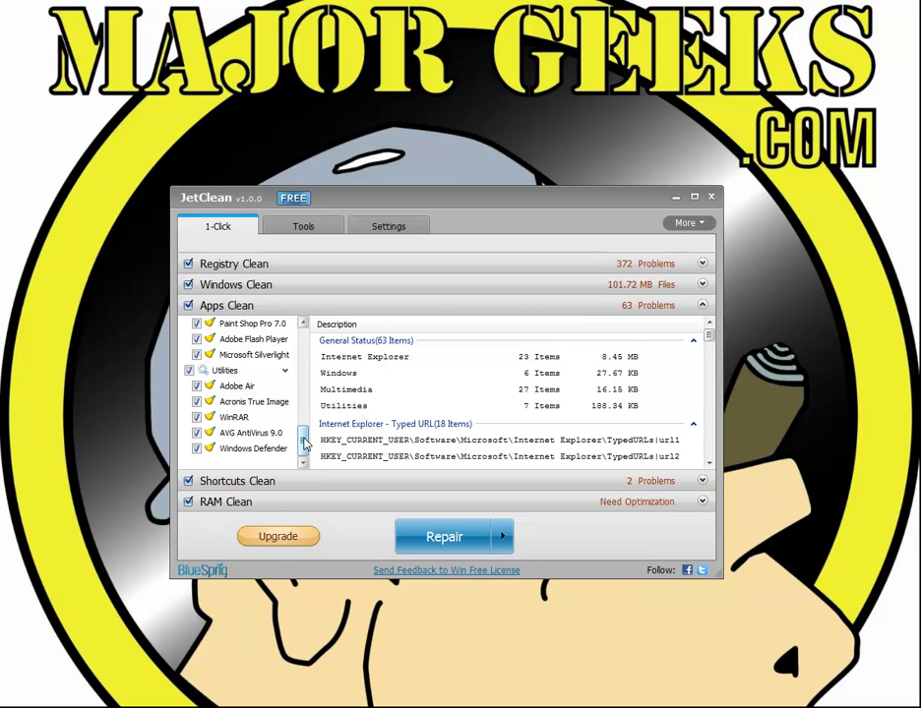
{"action": "left_click_drag", "start_coordinate": [304, 442], "coordinate": [304, 412]}
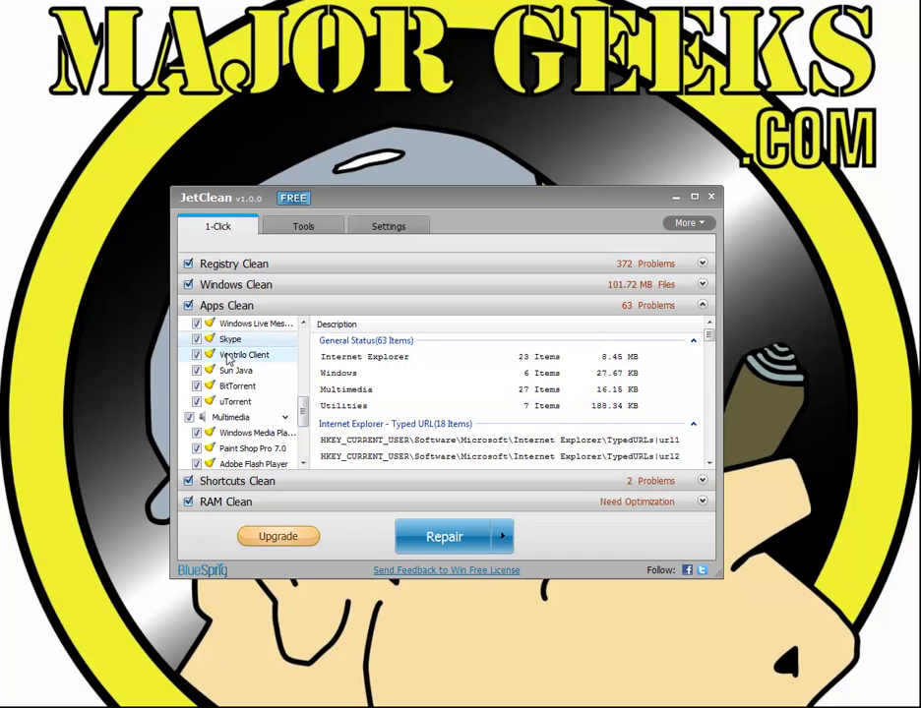
{"action": "scroll", "coordinate": [377, 413], "scroll_direction": "down", "scroll_amount": 1}
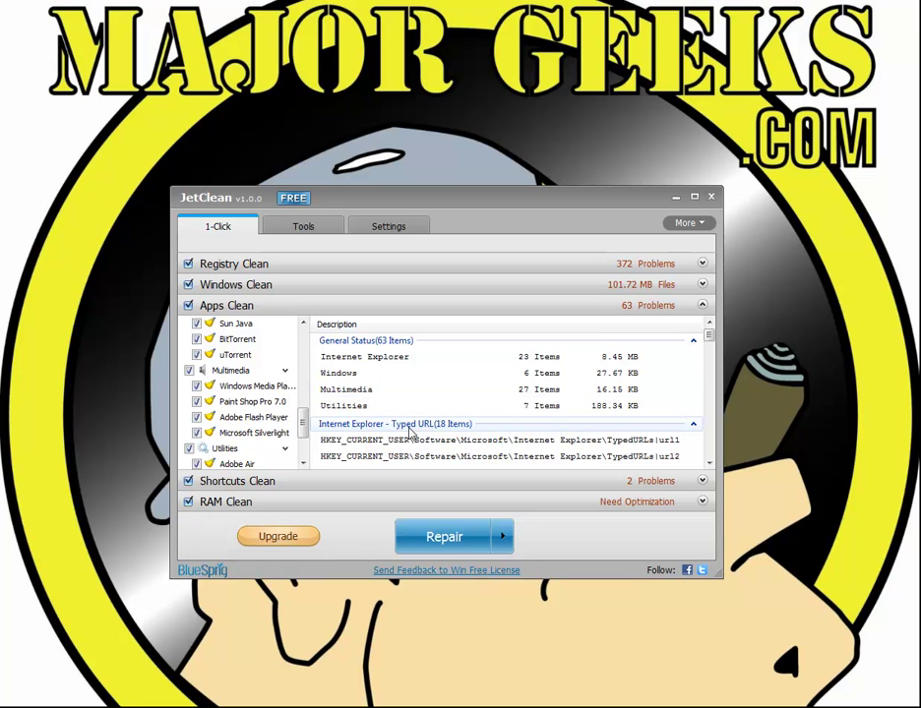
{"action": "scroll", "coordinate": [713, 337], "scroll_direction": "down", "scroll_amount": 1}
{"action": "left_click_drag", "start_coordinate": [716, 339], "coordinate": [240, 306]}
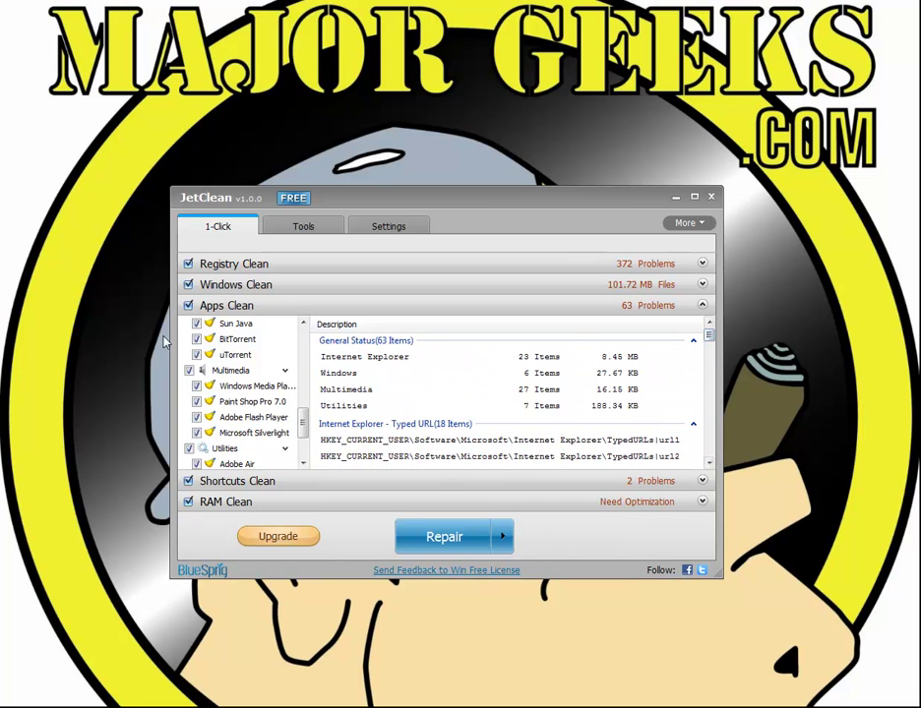
{"action": "left_click", "coordinate": [240, 305]}
Step: Inspect the invalid shortcuts under Shortcuts Clean and the process list under RAM Clean, leaving both sections collapsed
{"action": "left_click", "coordinate": [242, 326]}
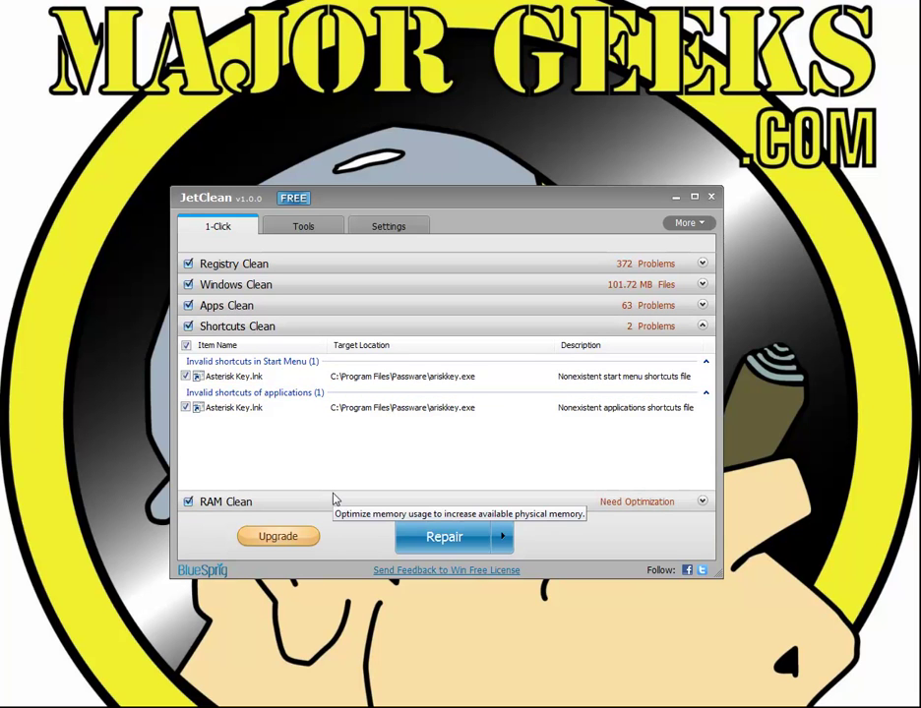
{"action": "left_click", "coordinate": [323, 328]}
{"action": "left_click", "coordinate": [315, 351]}
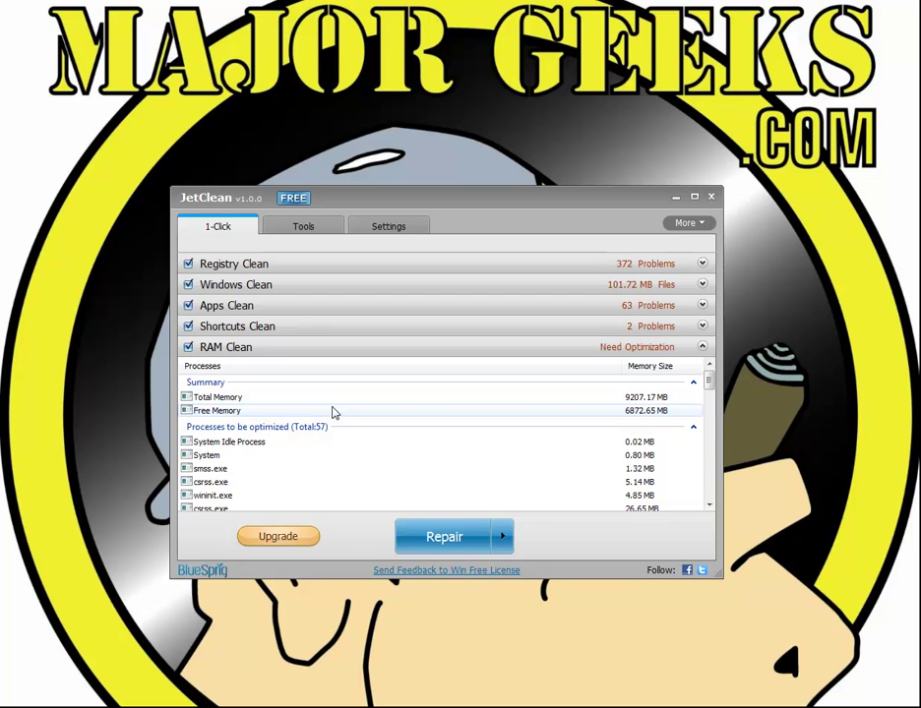
{"action": "left_click", "coordinate": [295, 355]}
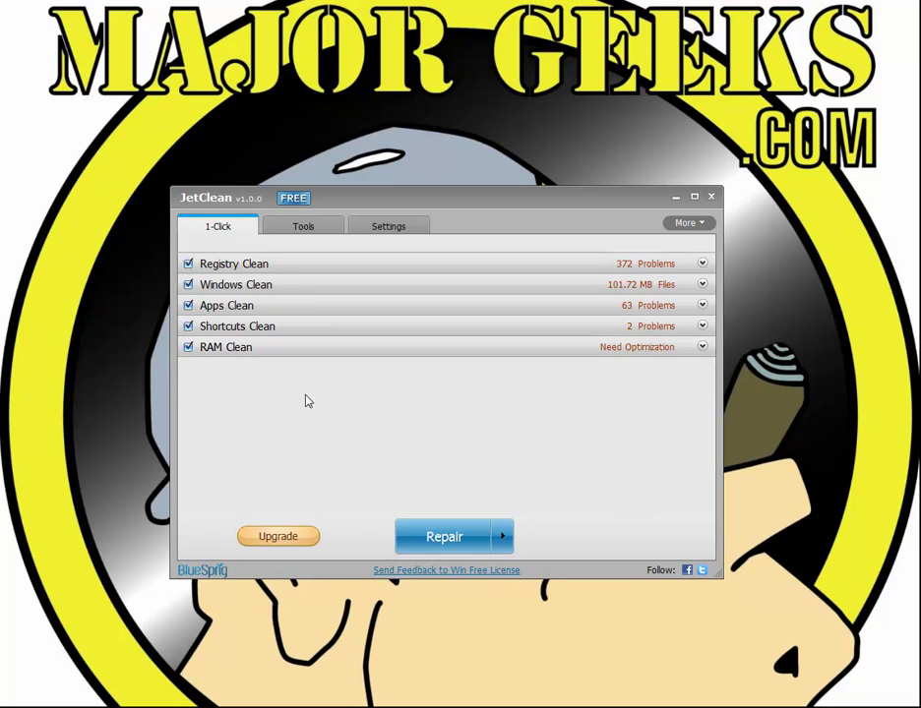
Step: View the computer's details in the System Information tool and collapse it
{"action": "left_click", "coordinate": [304, 227]}
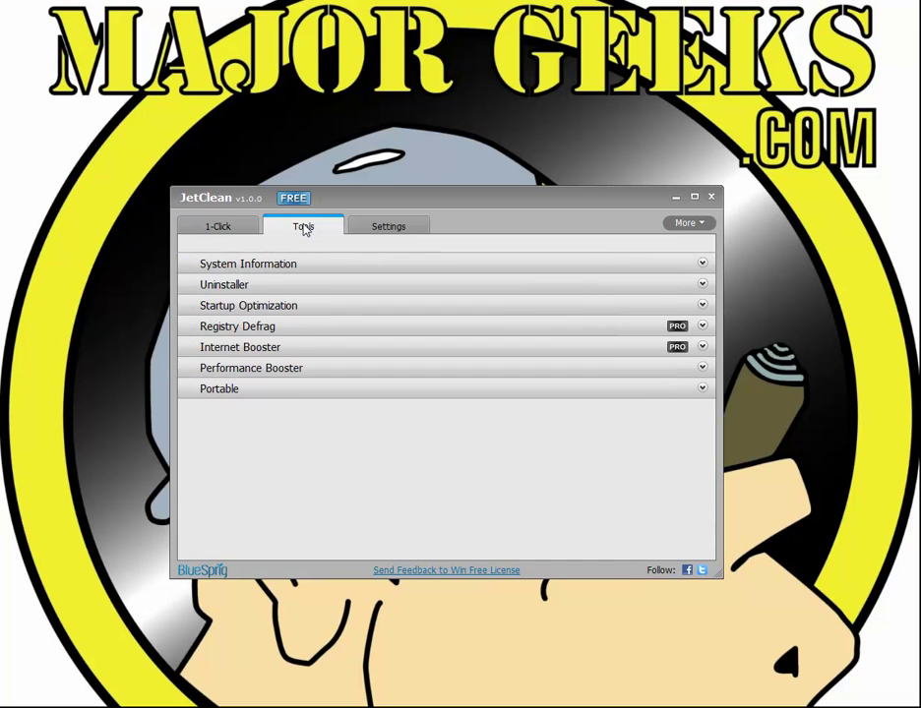
{"action": "left_click", "coordinate": [333, 268]}
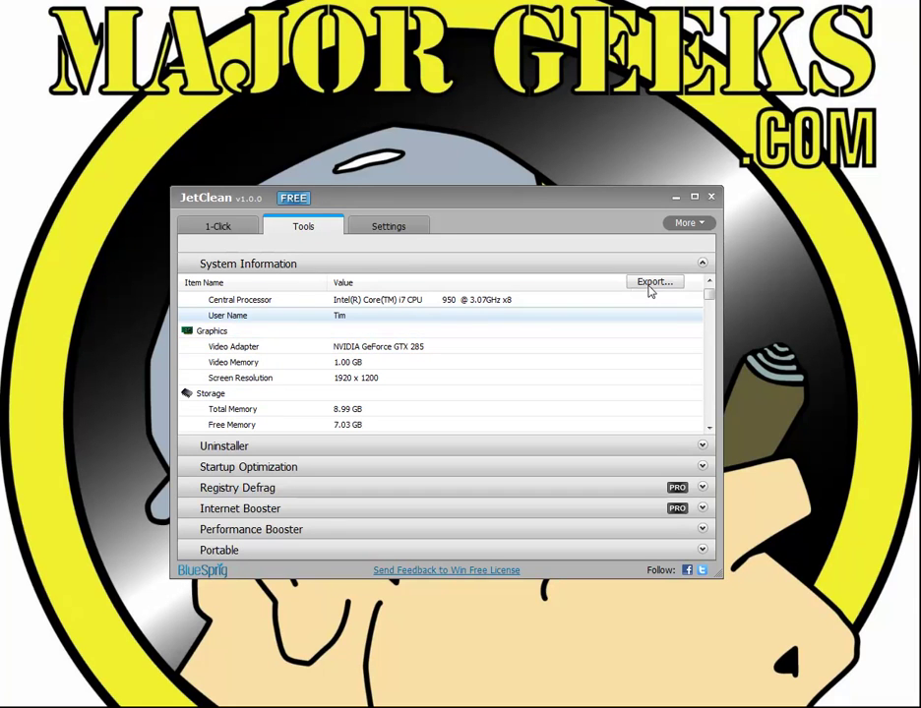
{"action": "left_click", "coordinate": [400, 265]}
Step: Look through the Uninstaller's software list and the Startup Optimization items, collapsing each tool when done
{"action": "left_click", "coordinate": [294, 286]}
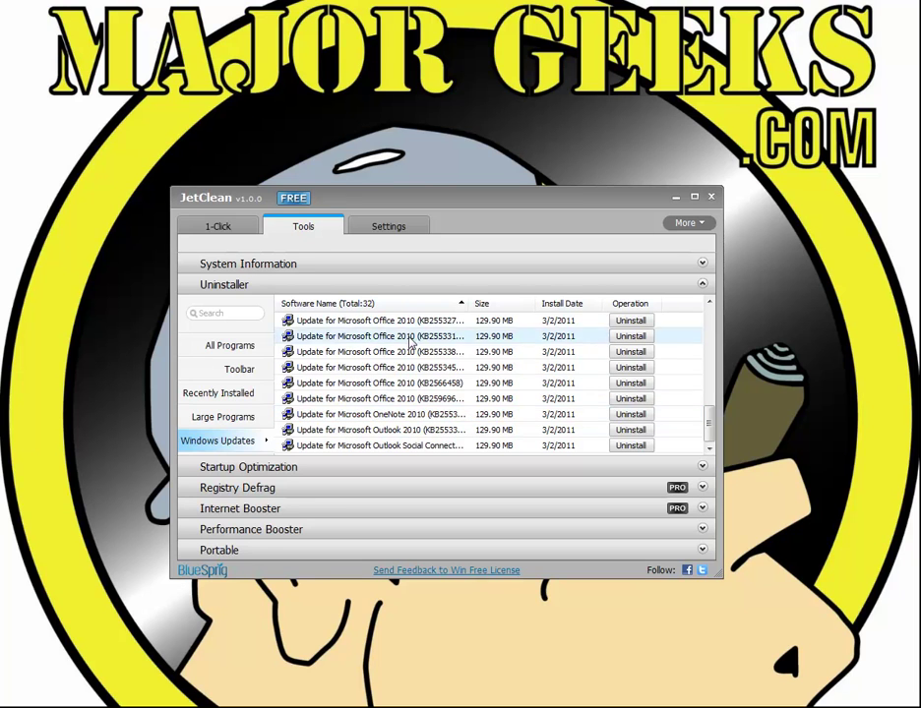
{"action": "left_click", "coordinate": [310, 288]}
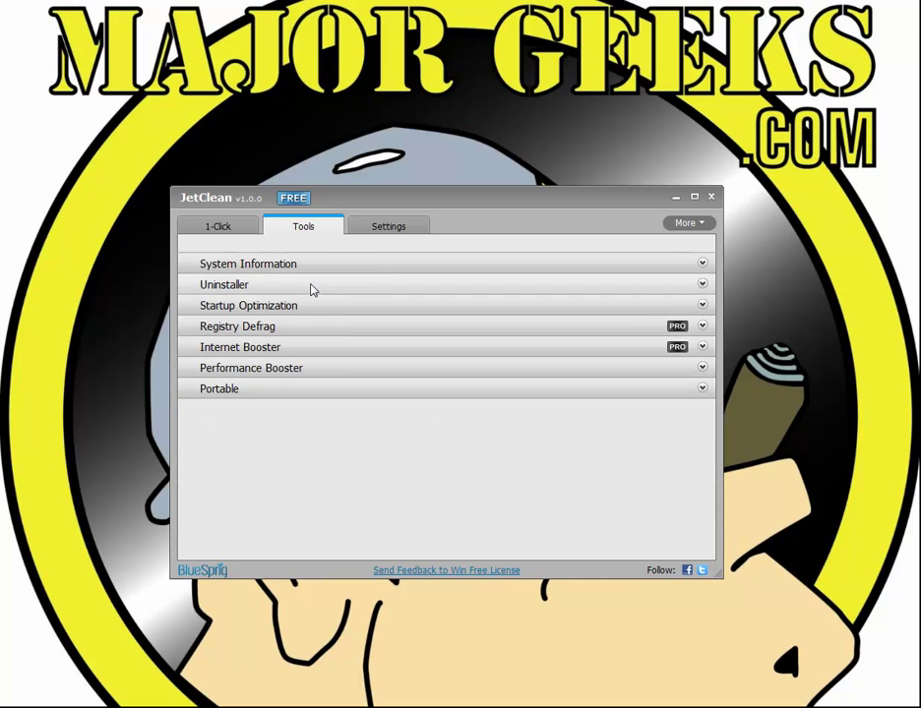
{"action": "left_click", "coordinate": [356, 307]}
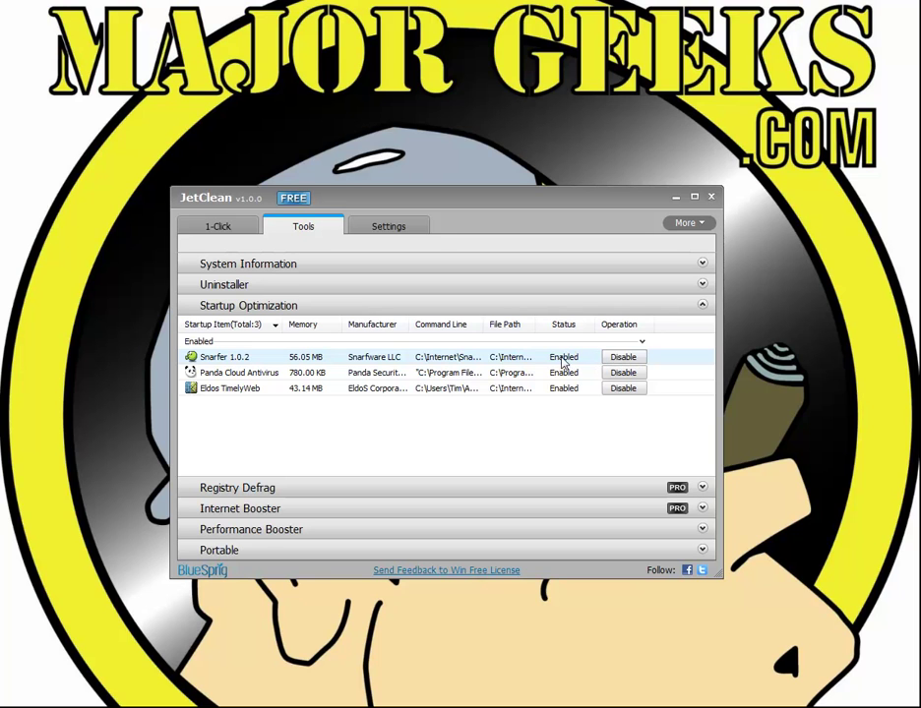
{"action": "left_click", "coordinate": [276, 311]}
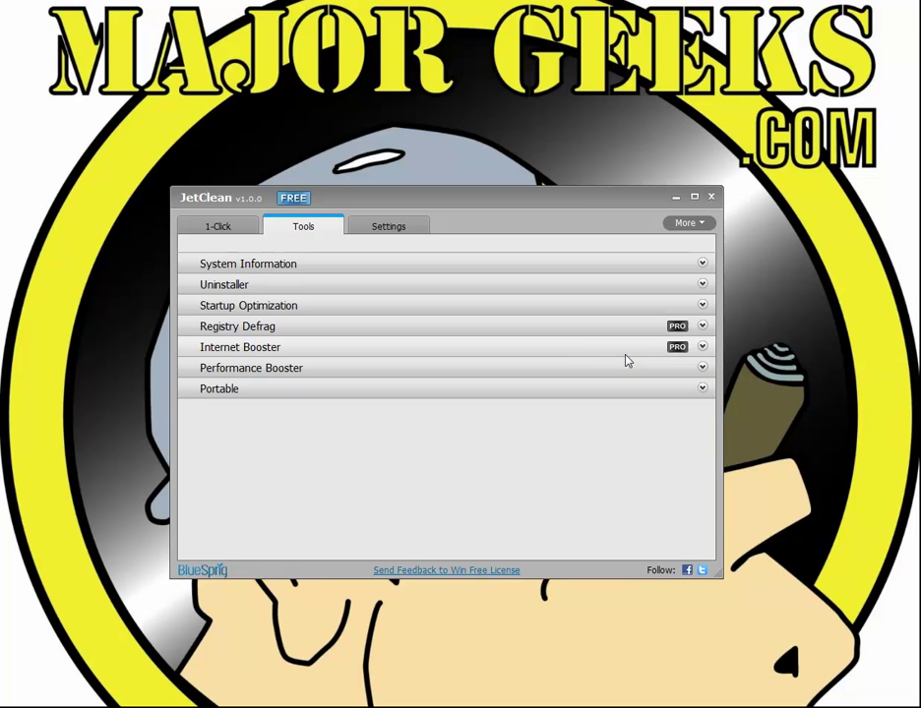
Step: Read the Performance Booster description and view the Portable tool's options for generating a portable version
{"action": "left_click", "coordinate": [485, 372]}
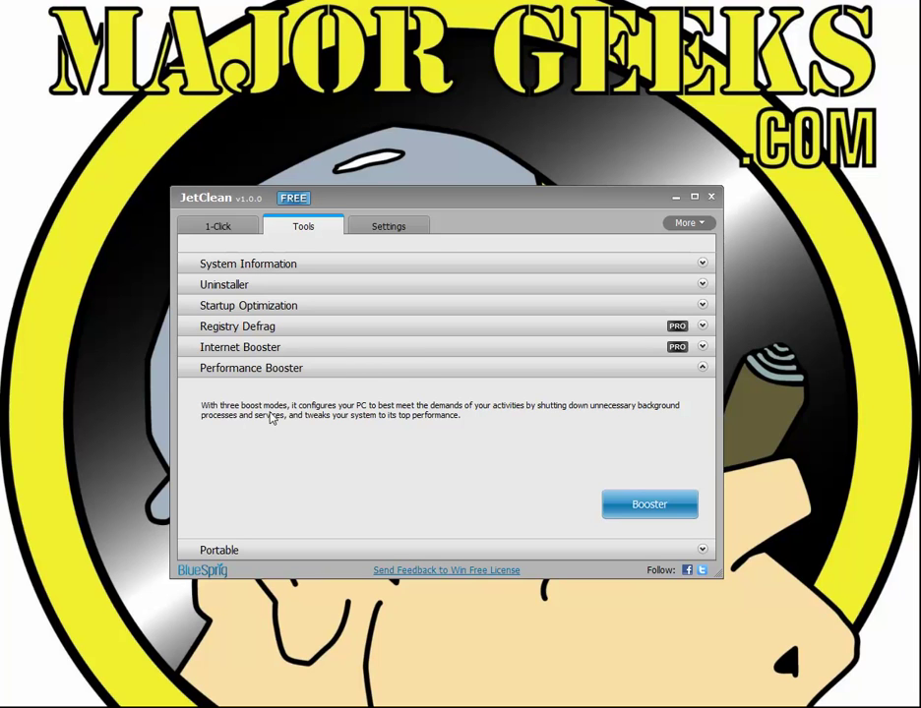
{"action": "left_click", "coordinate": [375, 372]}
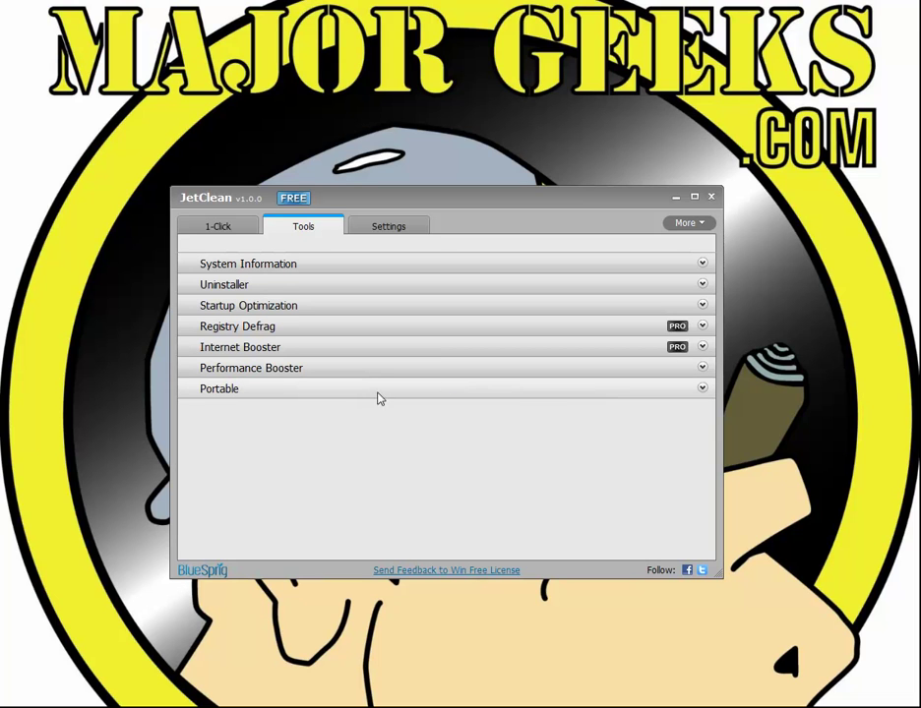
{"action": "left_click", "coordinate": [378, 394]}
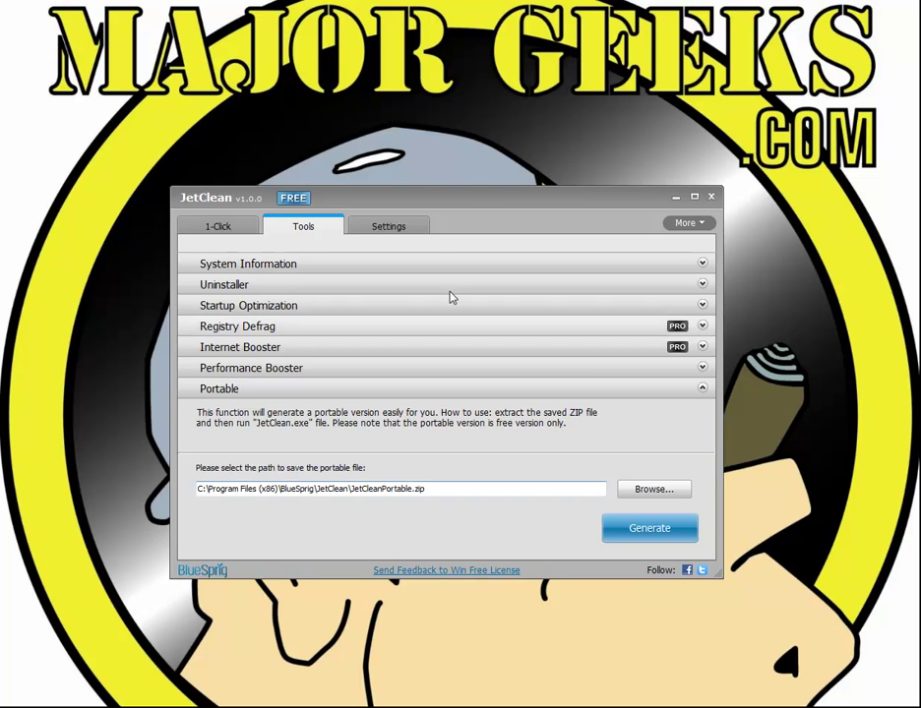
Step: Review the General Settings and the Automatic Clean and Automatic Update options
{"action": "left_click", "coordinate": [388, 227]}
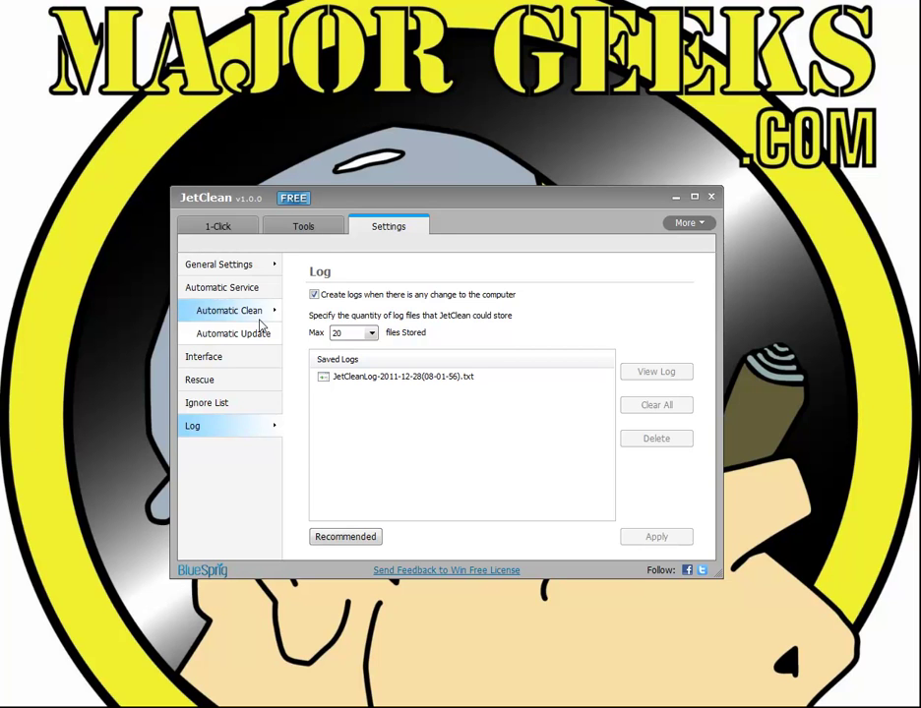
{"action": "left_click", "coordinate": [232, 267]}
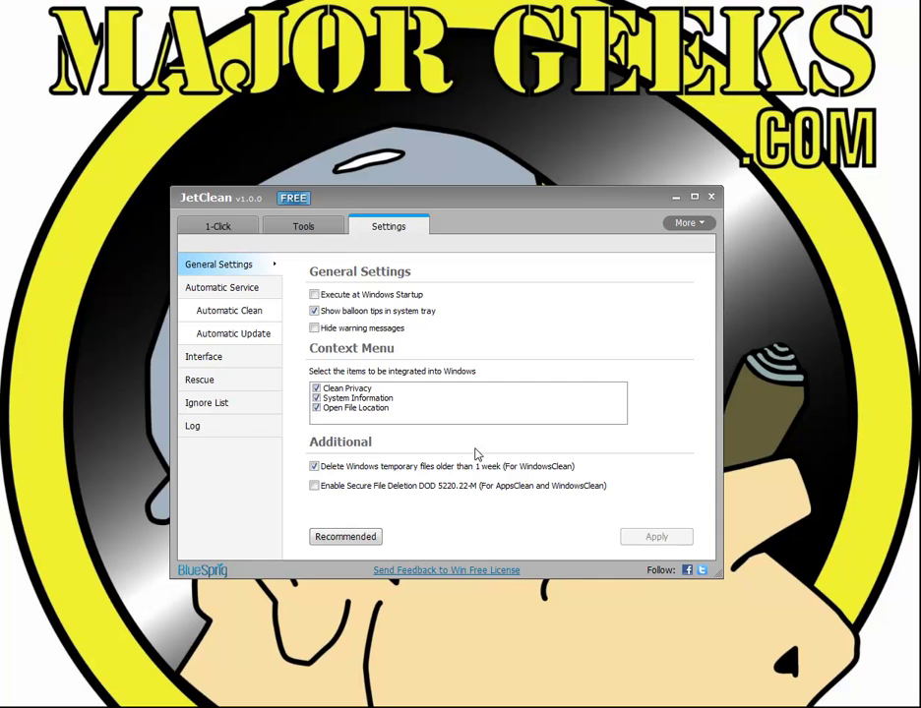
{"action": "left_click", "coordinate": [229, 310]}
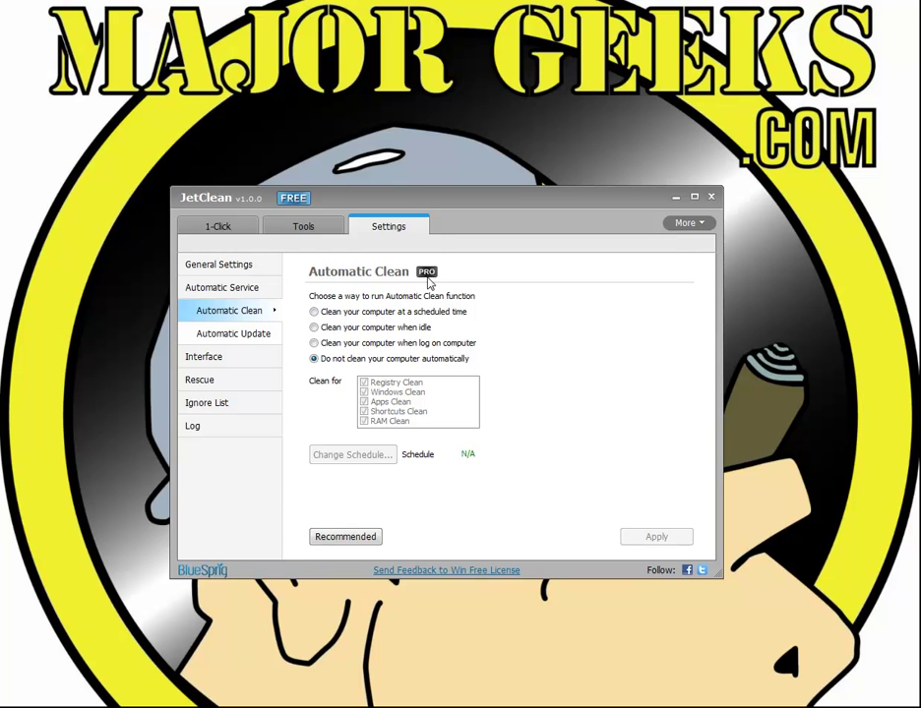
{"action": "left_click", "coordinate": [243, 335]}
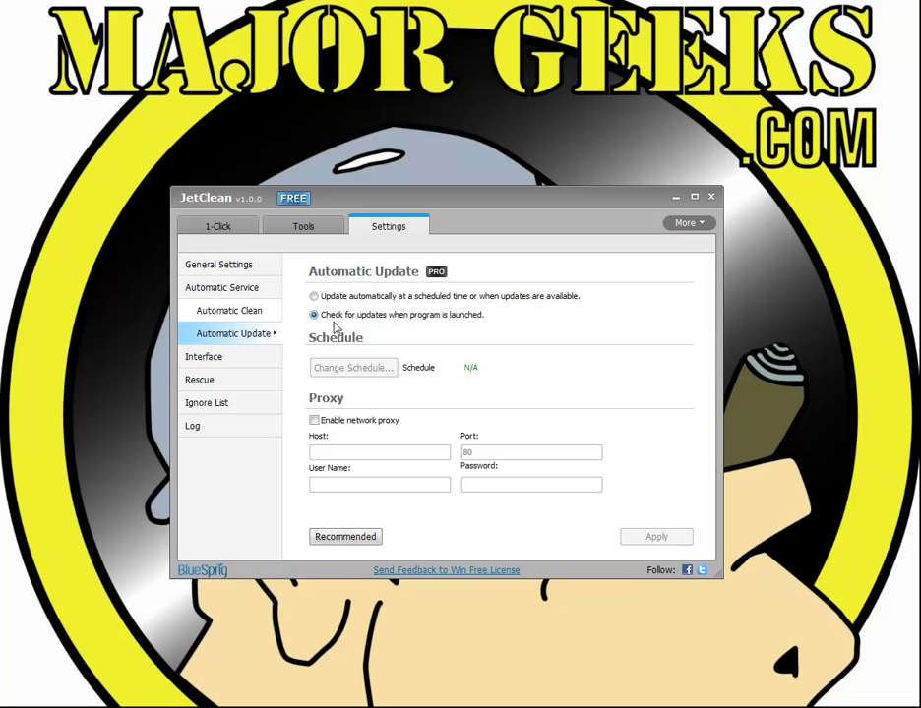
Step: Look over the Interface, Rescue and Ignore List settings
{"action": "left_click", "coordinate": [234, 363]}
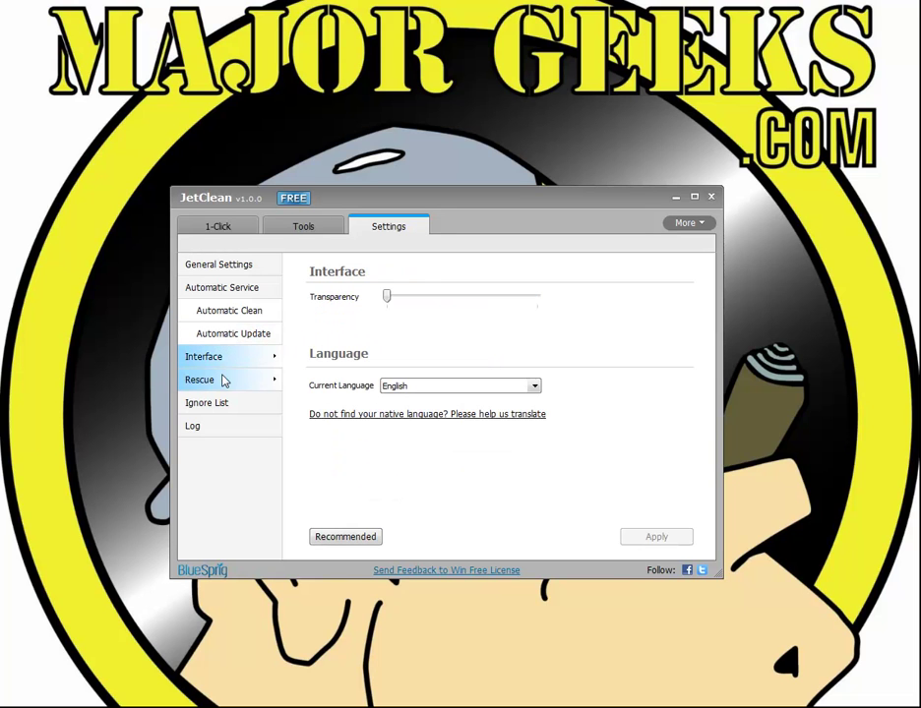
{"action": "left_click", "coordinate": [221, 386]}
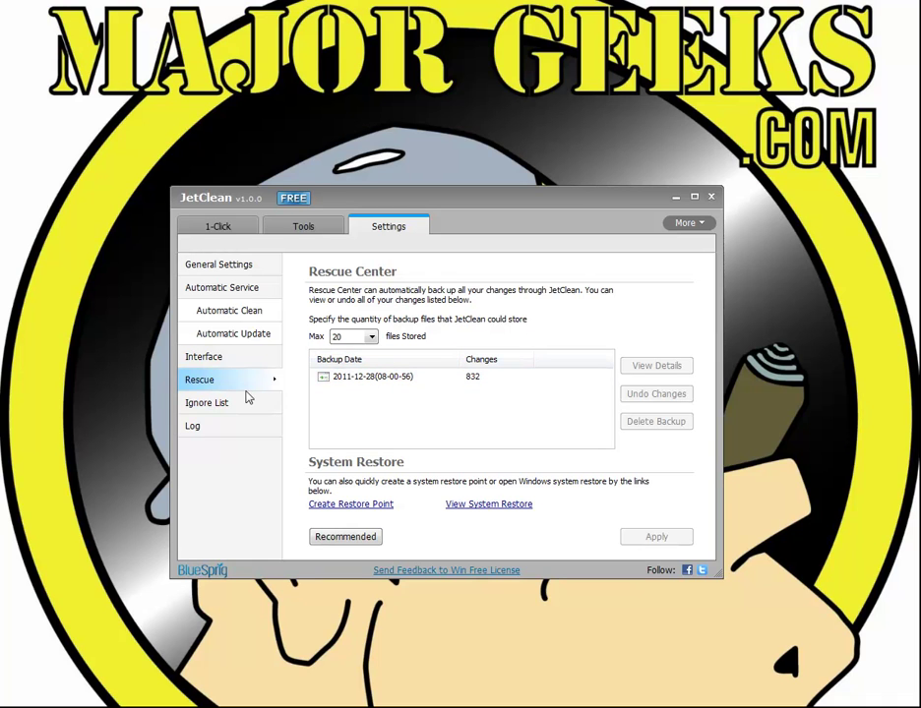
{"action": "left_click", "coordinate": [244, 403]}
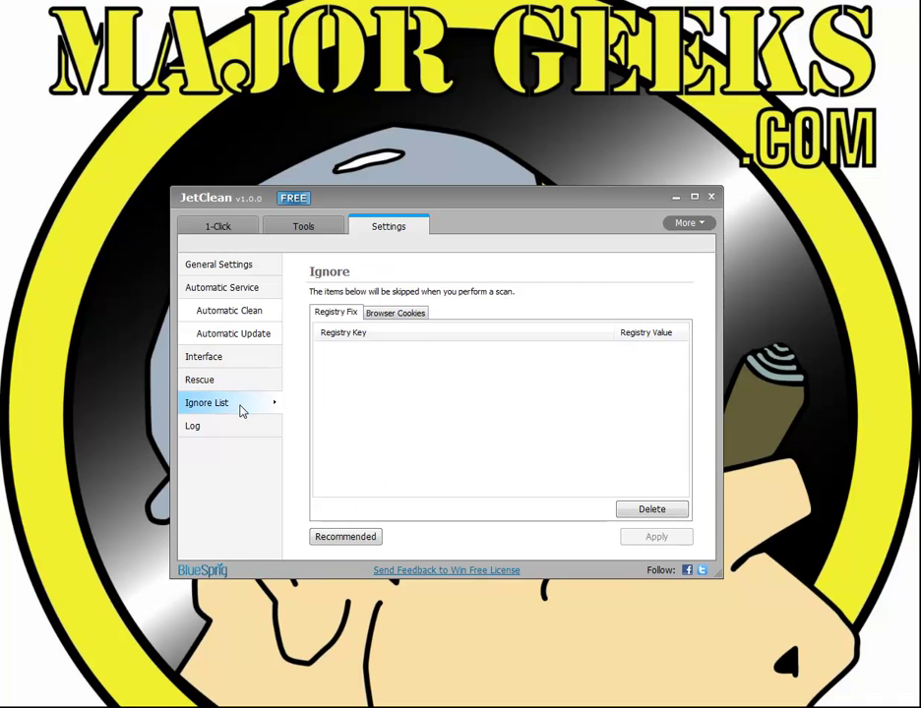
{"action": "left_click", "coordinate": [232, 431]}
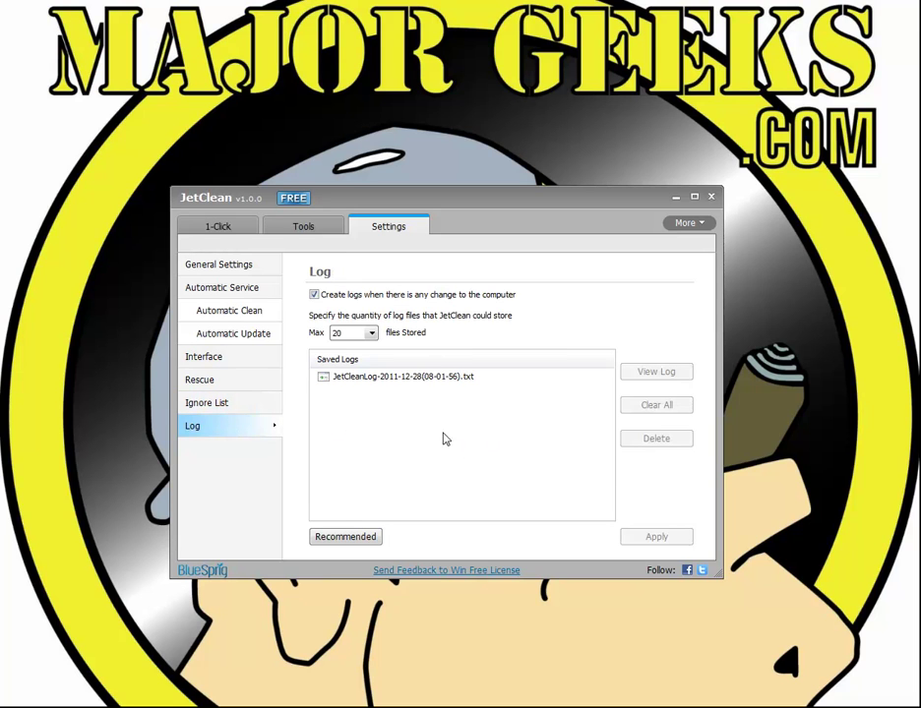
{"action": "left_click", "coordinate": [395, 379]}
{"action": "left_click", "coordinate": [642, 378]}
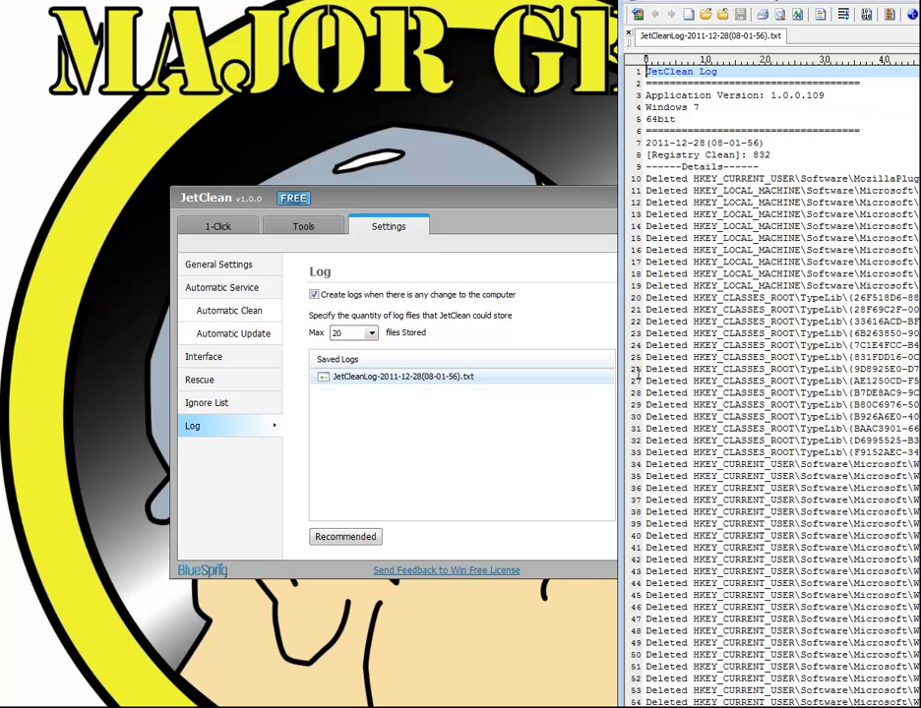
{"action": "left_click_drag", "start_coordinate": [911, 0], "coordinate": [525, 12]}
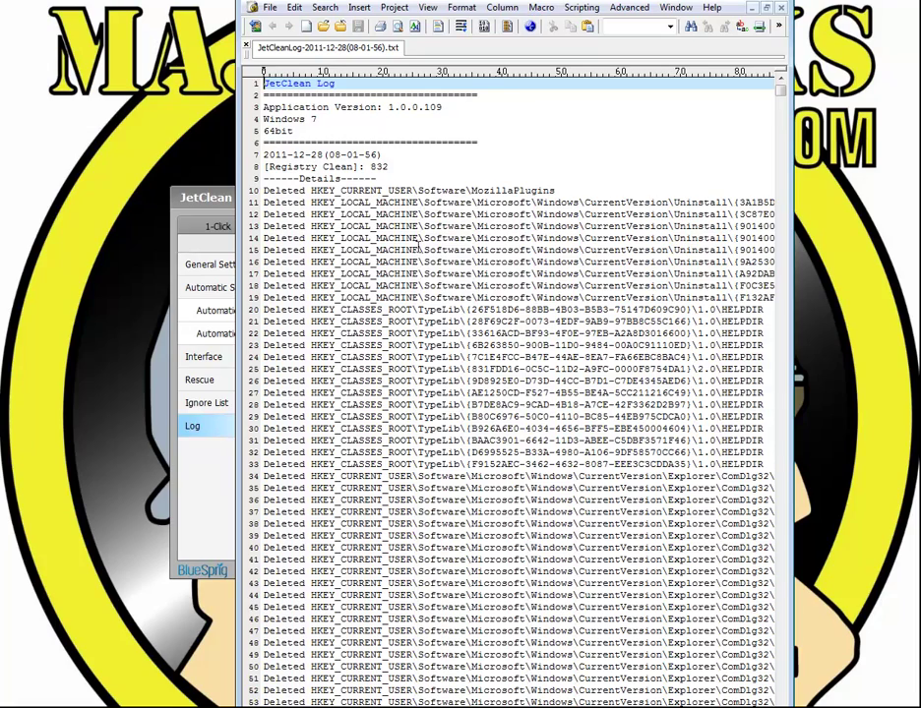
{"action": "scroll", "coordinate": [419, 279], "scroll_direction": "down", "scroll_amount": 6}
{"action": "scroll", "coordinate": [424, 261], "scroll_direction": "up", "scroll_amount": 6}
{"action": "key", "text": "alt+F4"}
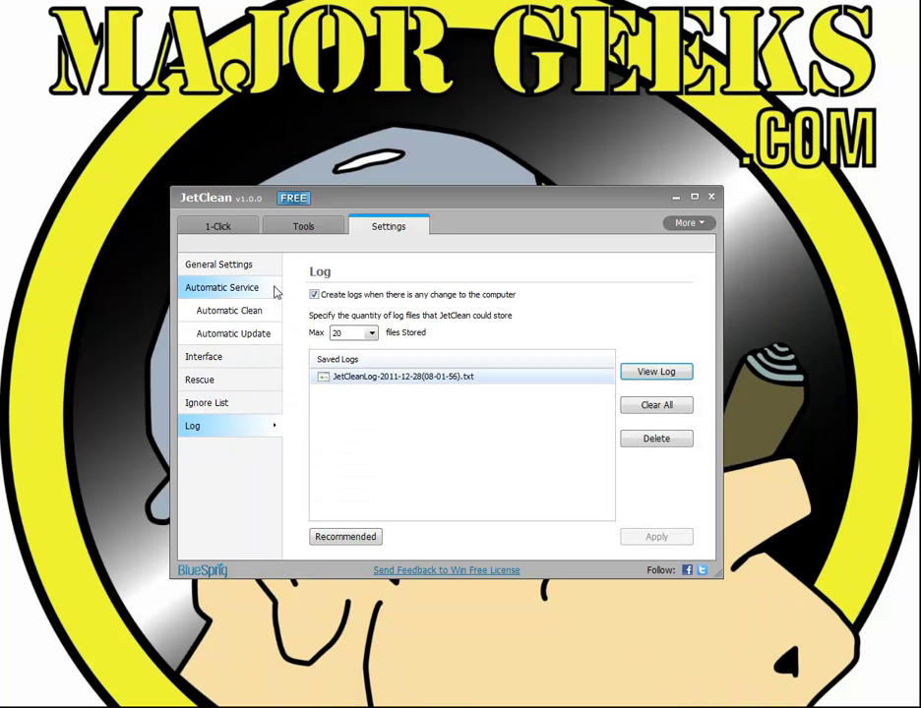
Step: Return to the tools and launch the booster program from Performance Booster
{"action": "left_click", "coordinate": [232, 230]}
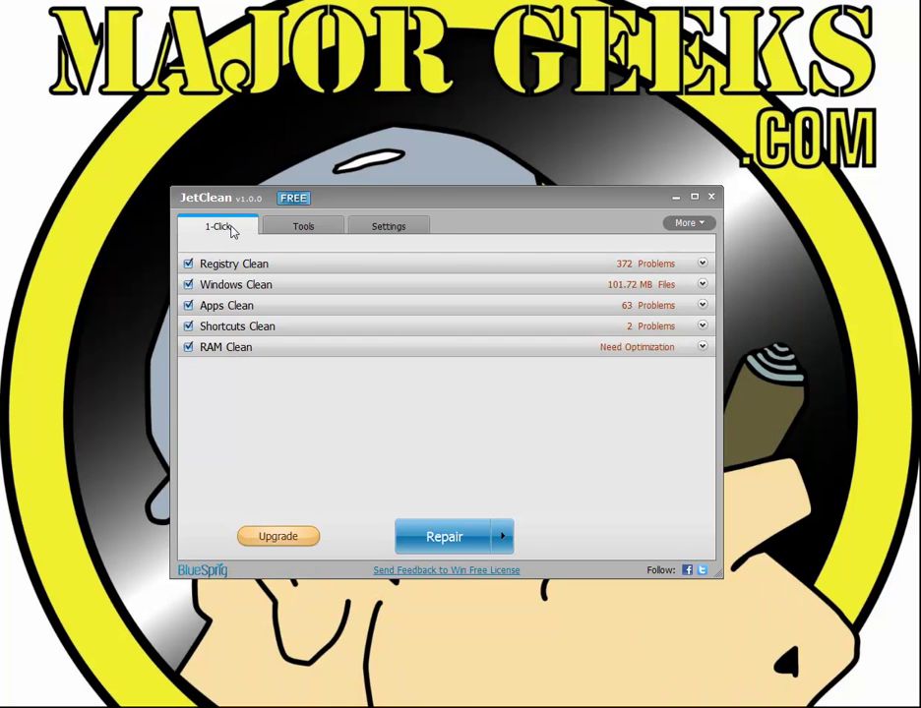
{"action": "left_click", "coordinate": [305, 229]}
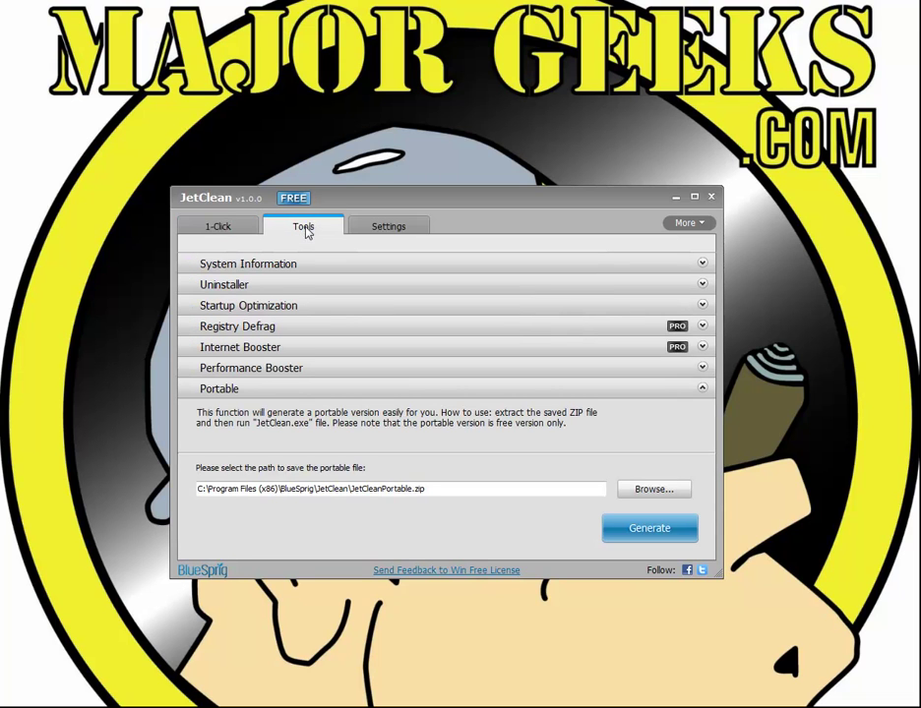
{"action": "left_click", "coordinate": [293, 370]}
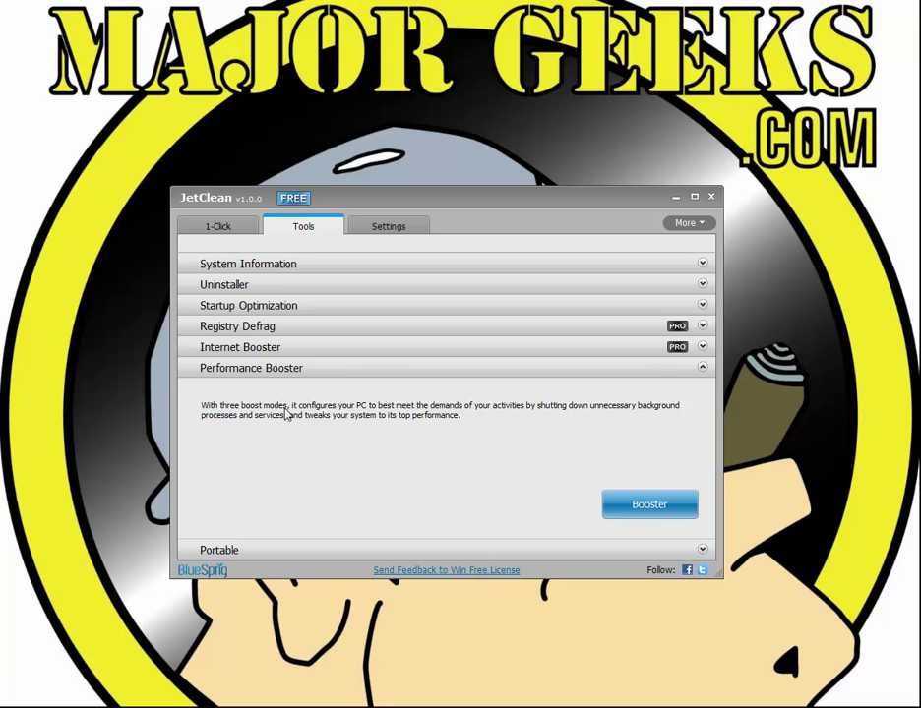
{"action": "left_click", "coordinate": [662, 517]}
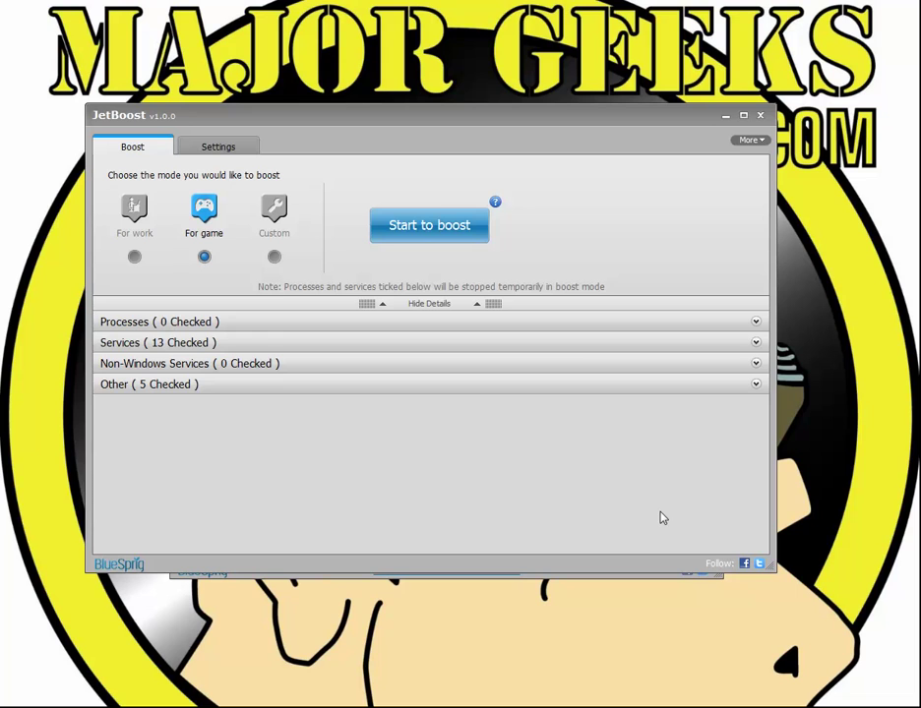
Step: Switch through the For work, For game and Custom boost modes to compare what each one stops
{"action": "left_click", "coordinate": [134, 257]}
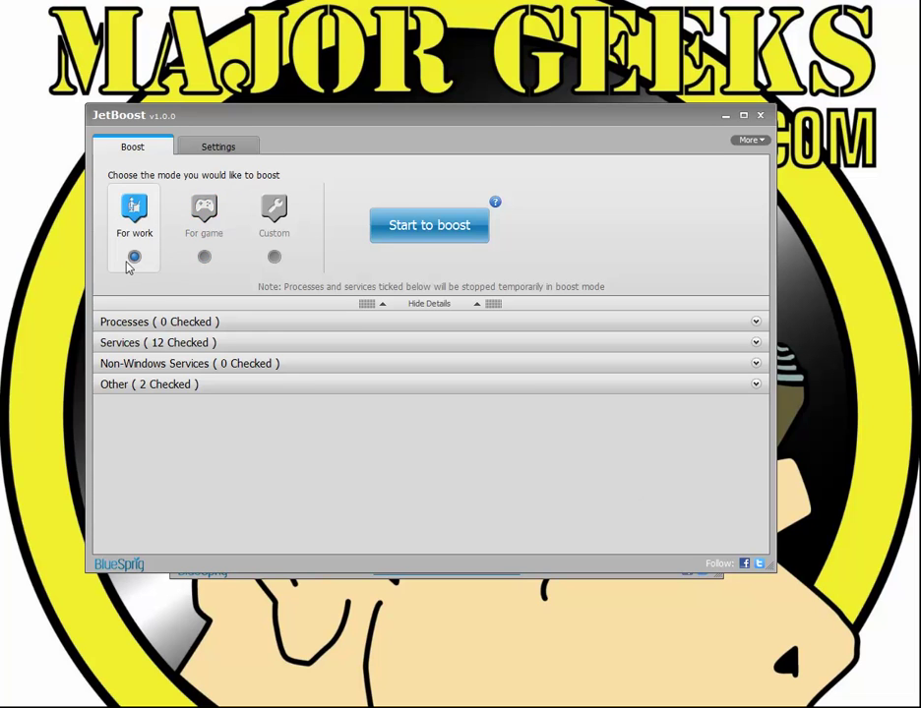
{"action": "left_click", "coordinate": [203, 256]}
{"action": "left_click", "coordinate": [273, 258]}
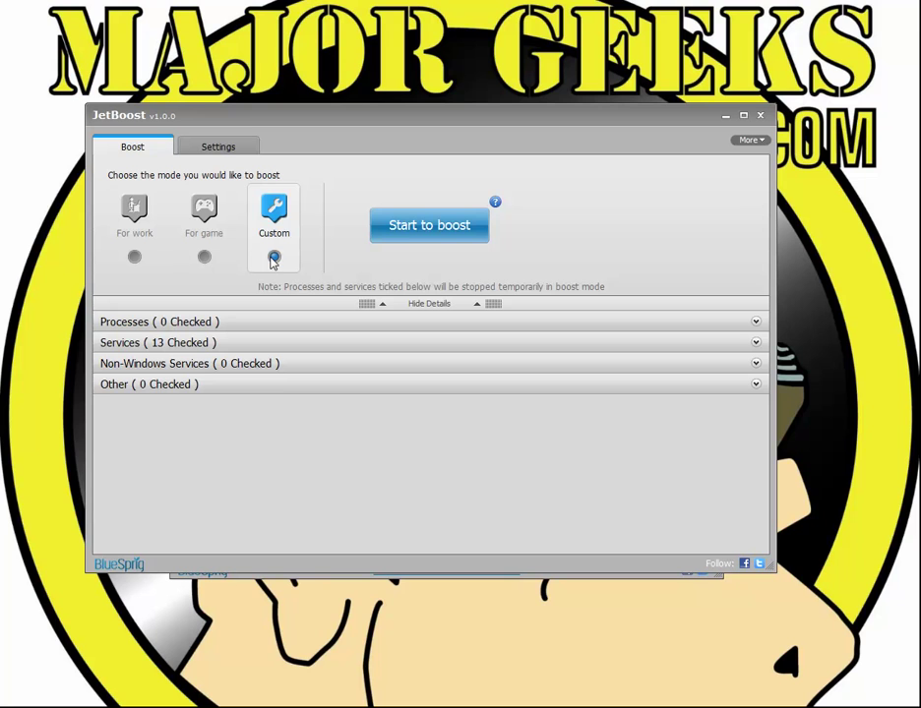
Step: Expand the Services list and review its ticked services in the Custom, For game and For work modes
{"action": "left_click", "coordinate": [231, 342]}
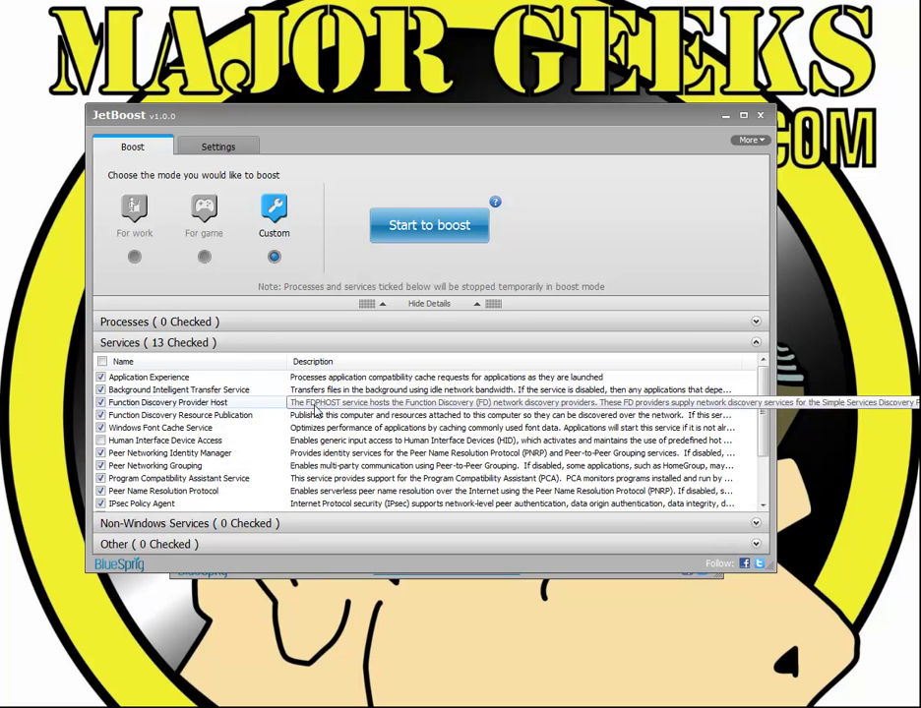
{"action": "scroll", "coordinate": [236, 393], "scroll_direction": "down", "scroll_amount": 2}
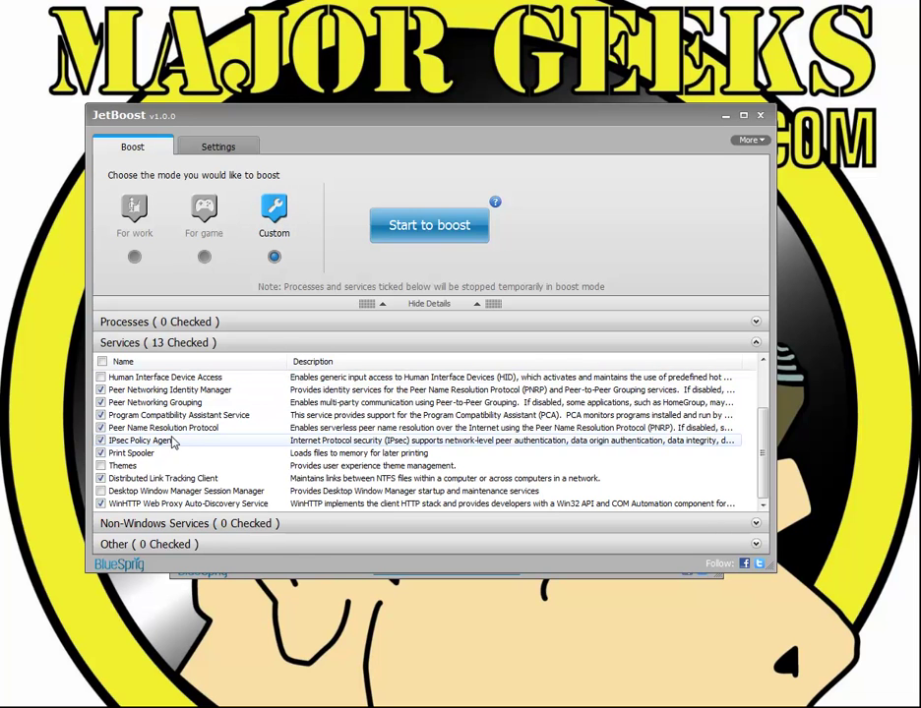
{"action": "left_click", "coordinate": [203, 209]}
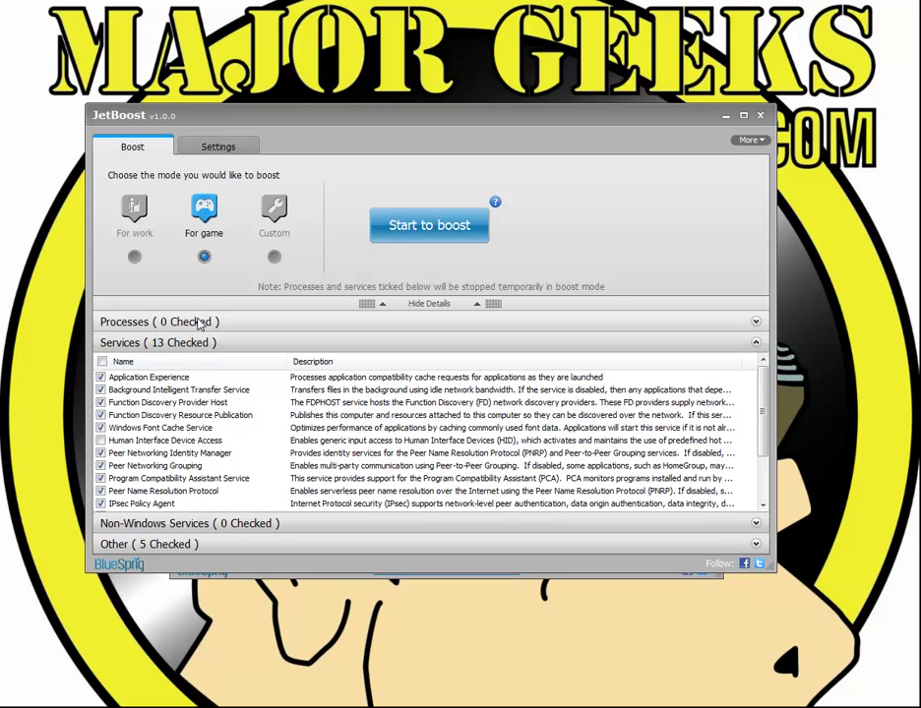
{"action": "left_click", "coordinate": [135, 257]}
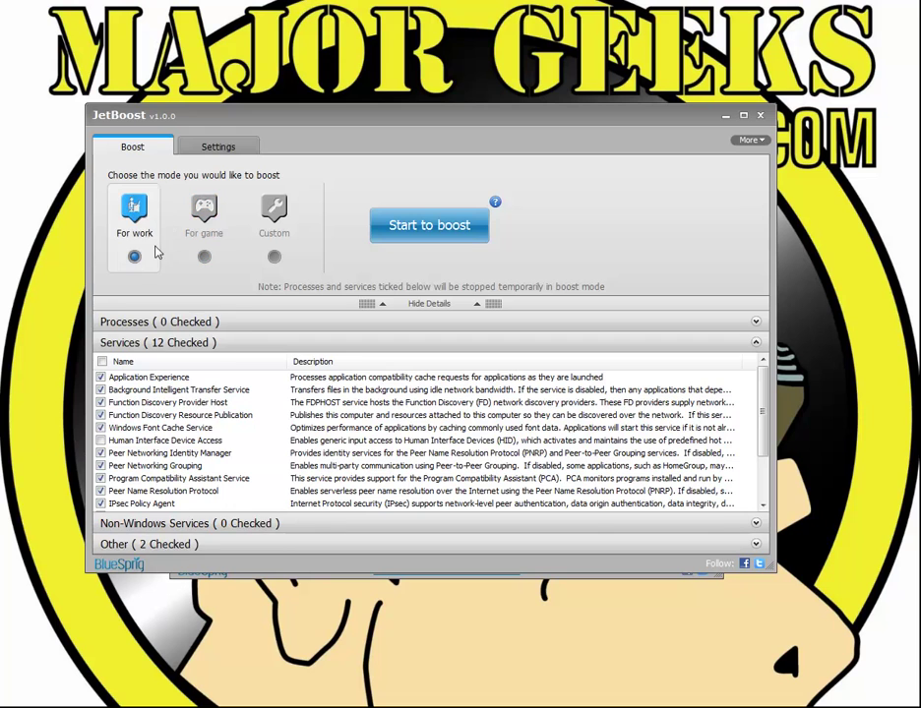
Step: Close JetBoost and return to the 1-Click scan results in JetClean
{"action": "left_click", "coordinate": [761, 116]}
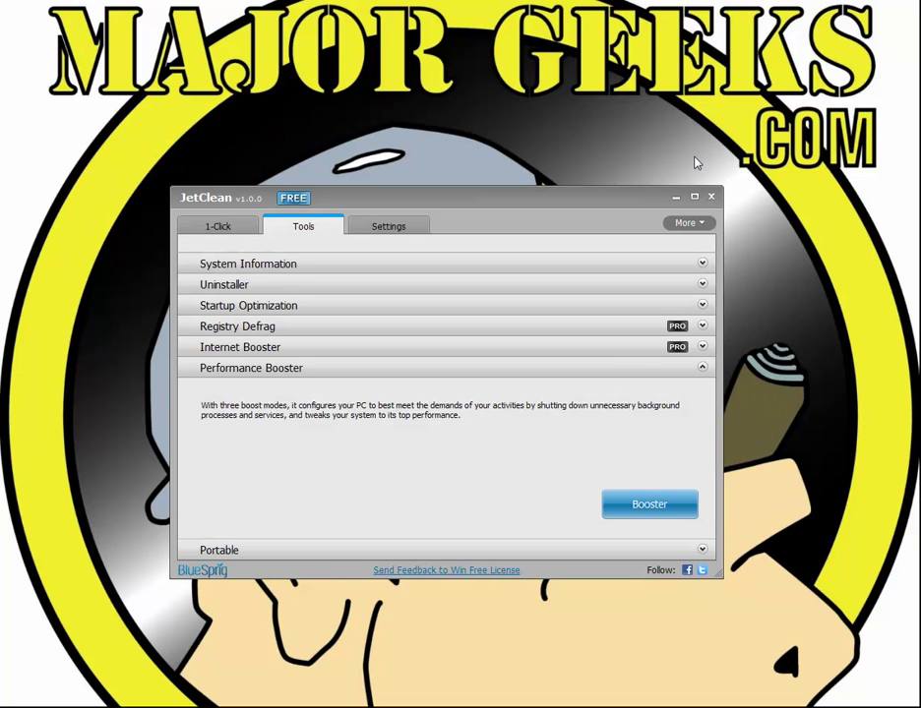
{"action": "left_click", "coordinate": [215, 226]}
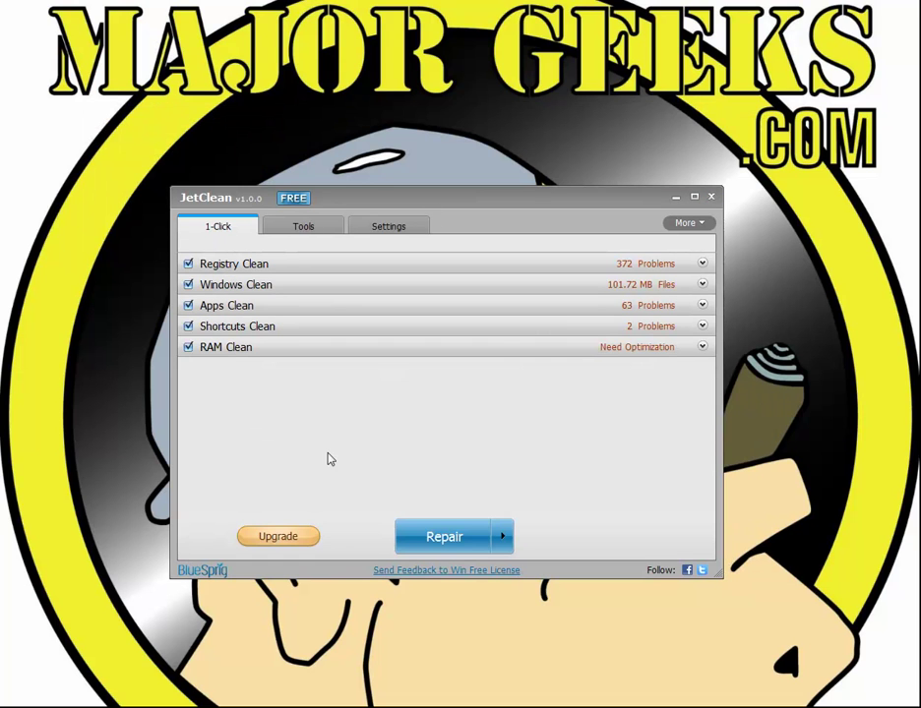